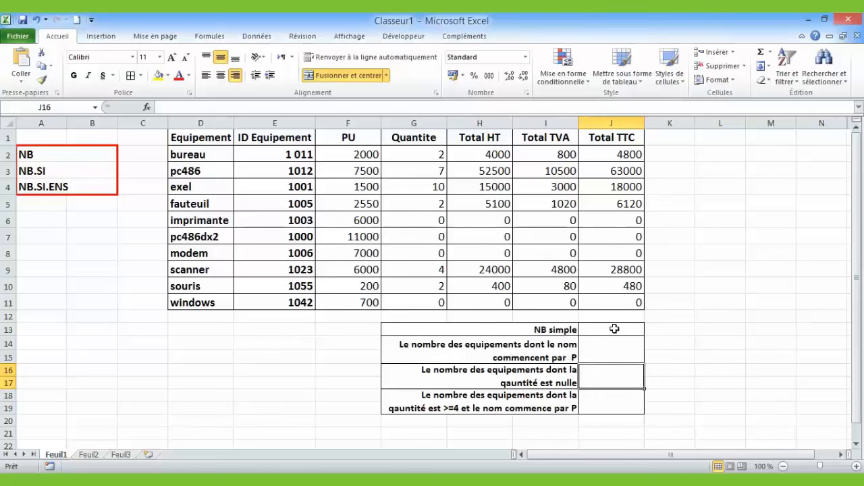
Search for the NB function and insert it in cell J13 next to "NB simple"
{"action": "left_click", "coordinate": [615, 329]}
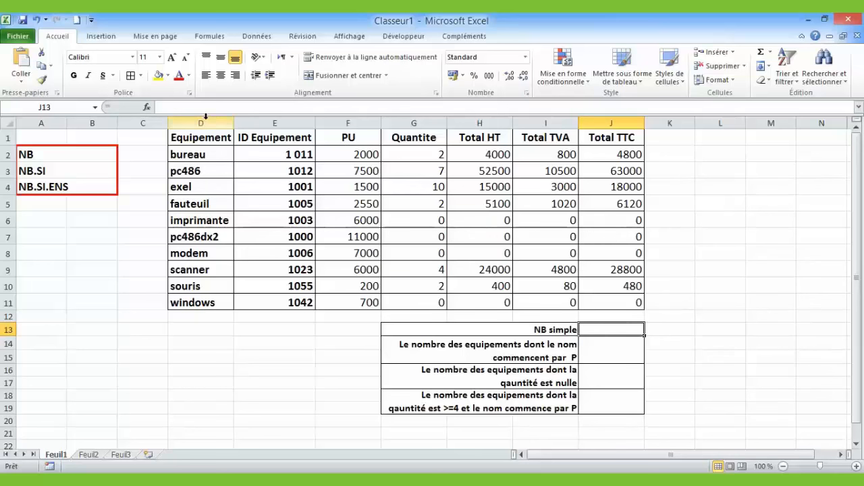
{"action": "left_click", "coordinate": [148, 108]}
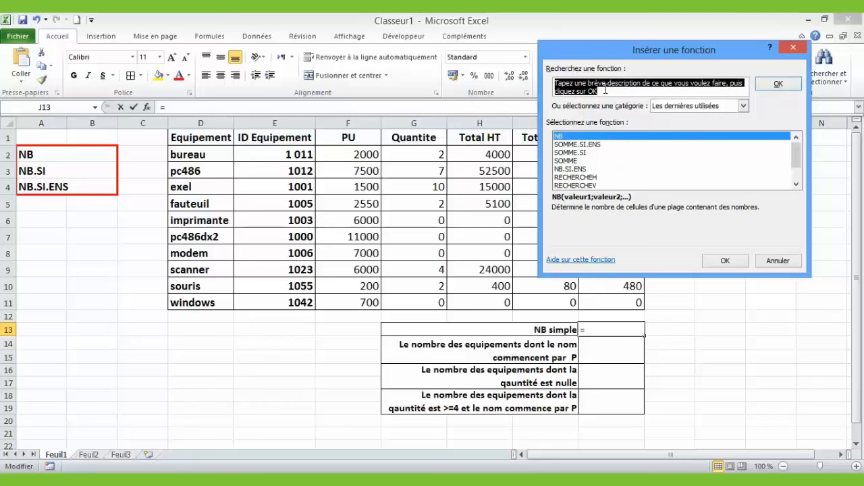
{"action": "type", "text": "NB"}
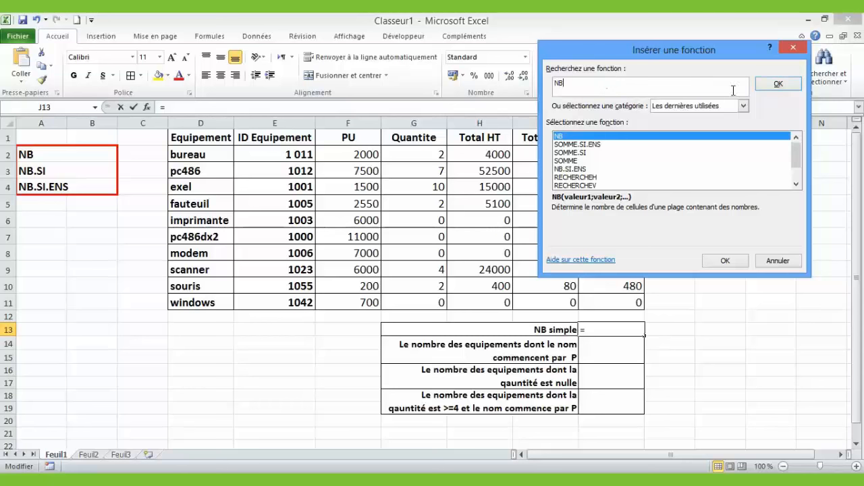
{"action": "left_click", "coordinate": [780, 85]}
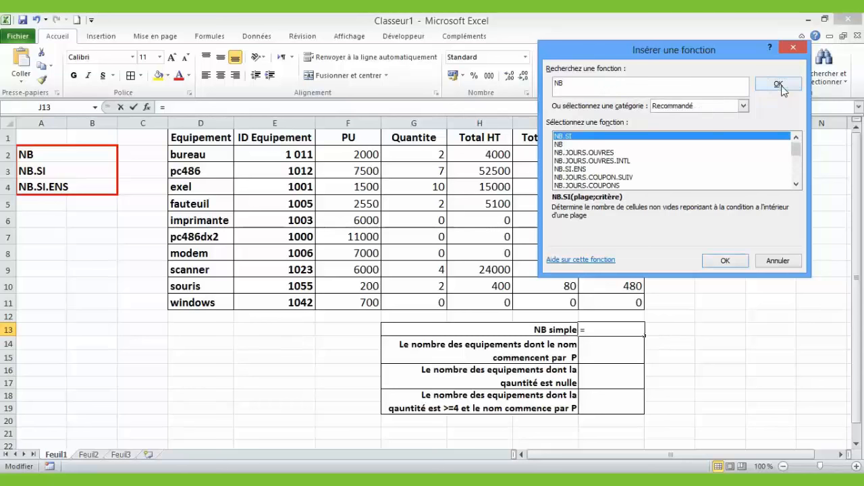
{"action": "left_click", "coordinate": [564, 145]}
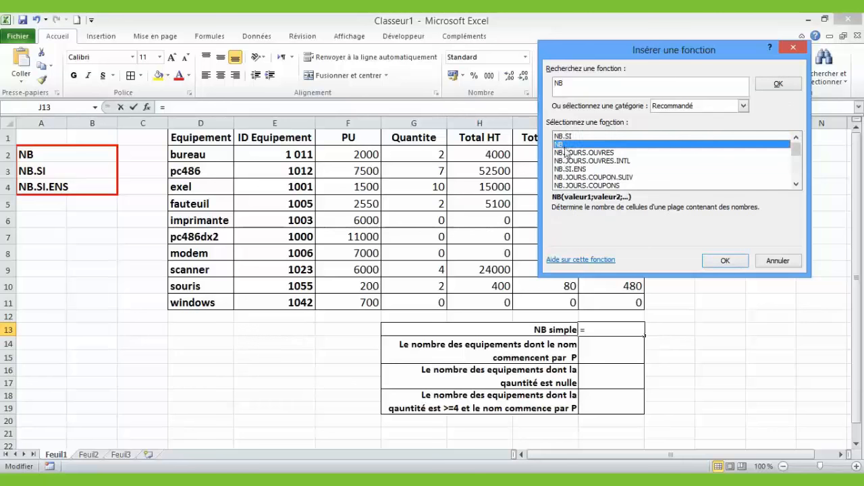
{"action": "left_click", "coordinate": [723, 260]}
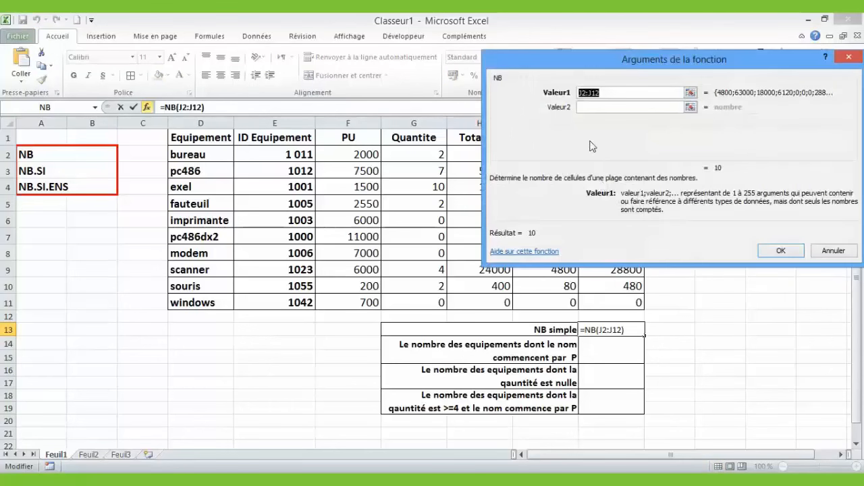
Replace the proposed Valeur1 range with the ID Equipement cells E2:E11 and validate the NB function
{"action": "left_click_drag", "start_coordinate": [631, 59], "coordinate": [608, 37]}
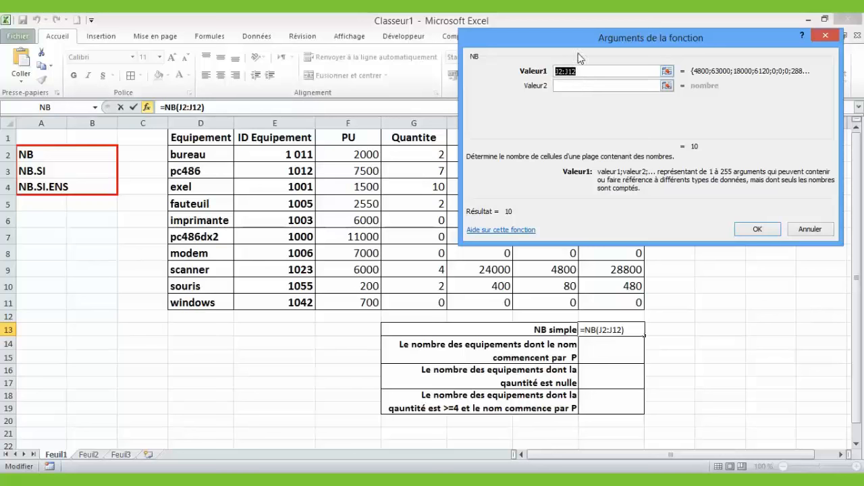
{"action": "left_click", "coordinate": [667, 72]}
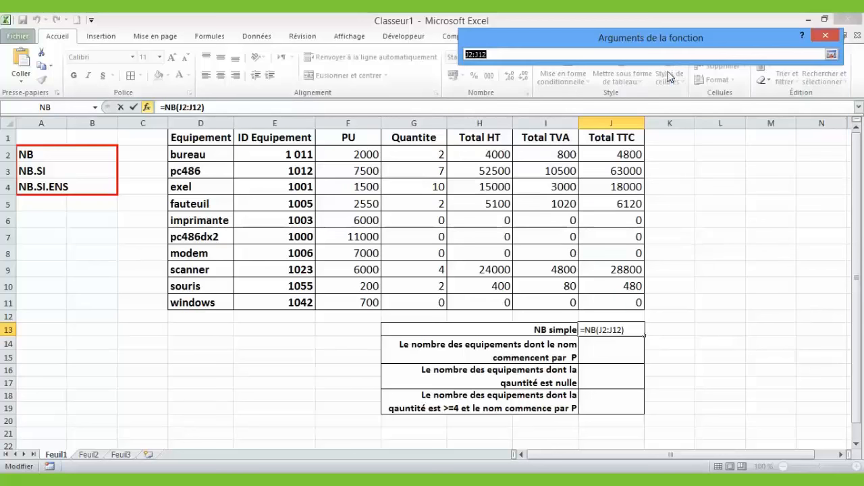
{"action": "key", "text": "Delete"}
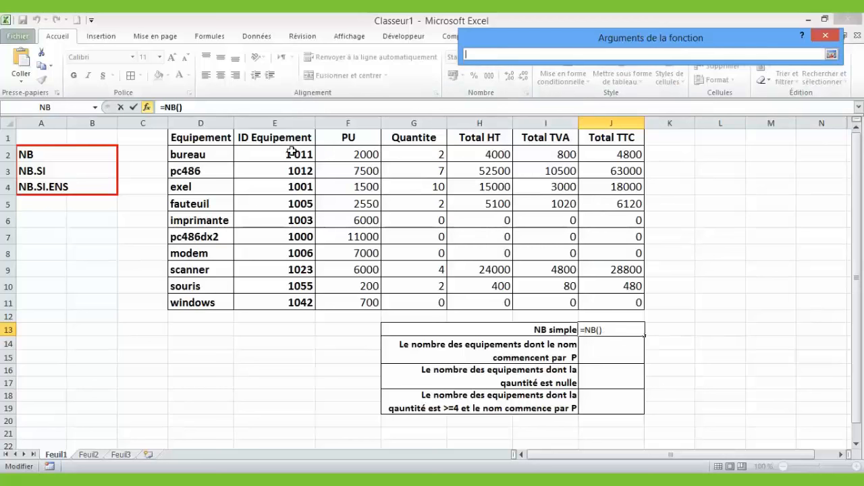
{"action": "left_click_drag", "start_coordinate": [290, 153], "coordinate": [291, 298]}
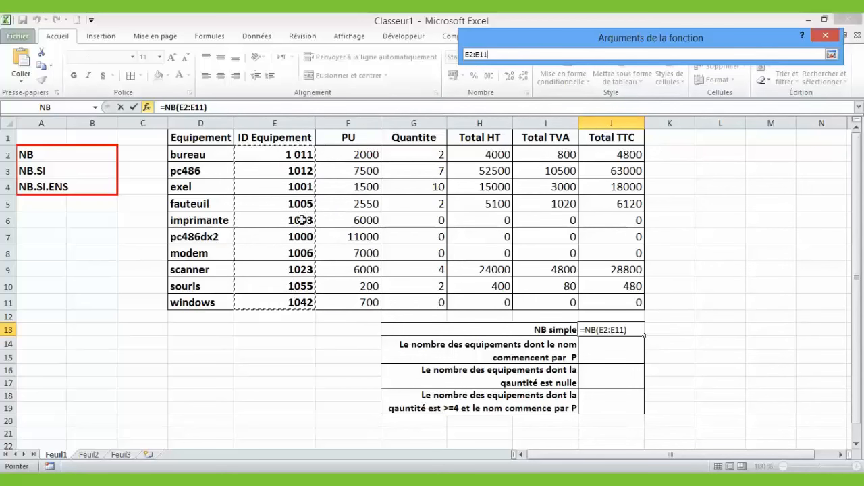
{"action": "left_click", "coordinate": [831, 54]}
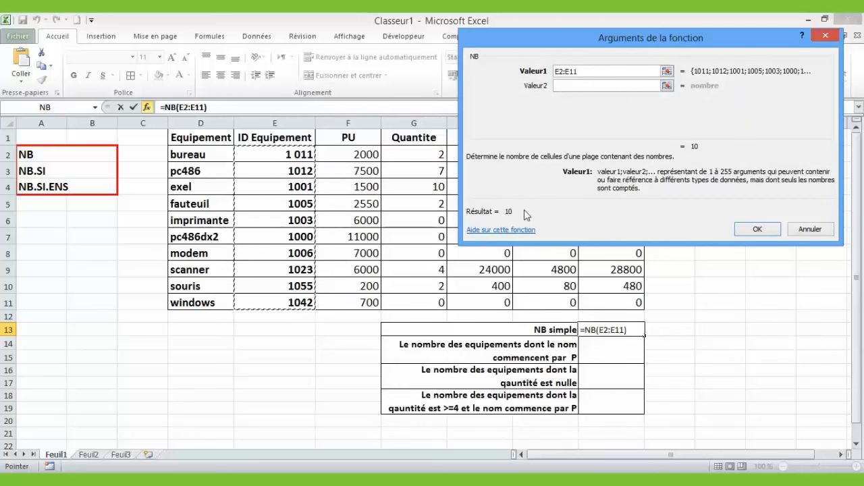
{"action": "left_click", "coordinate": [746, 230]}
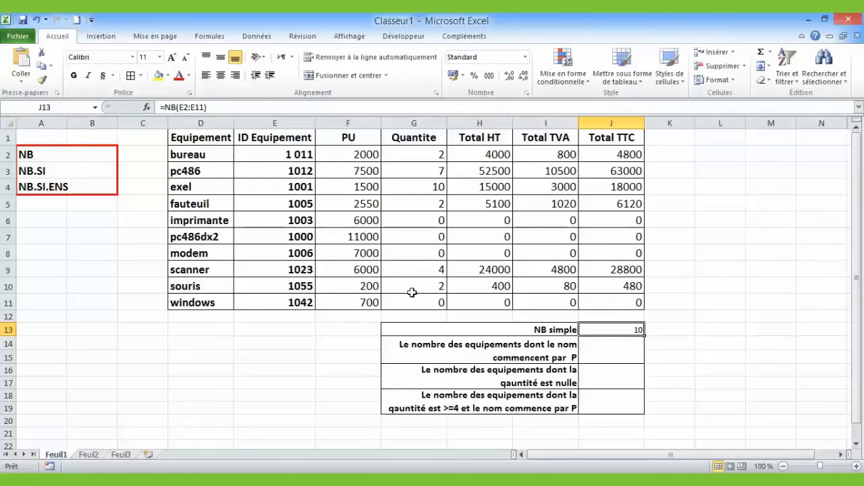
Clear the ID Equipement values of imprimante, scanner and souris to test the NB count
{"action": "left_click", "coordinate": [296, 221]}
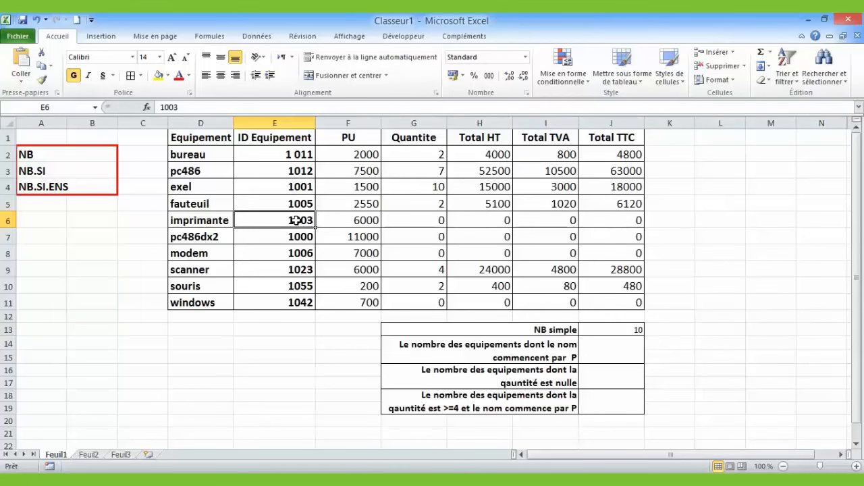
{"action": "key", "text": "Delete"}
{"action": "left_click", "coordinate": [303, 269]}
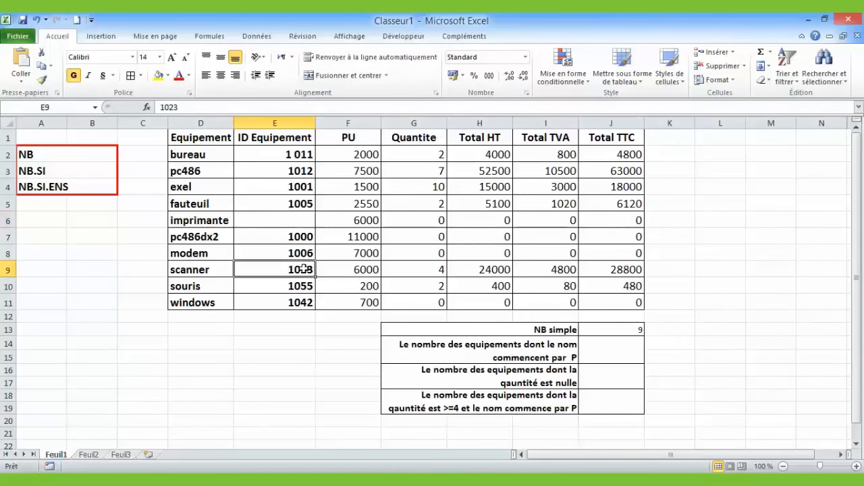
{"action": "key", "text": "Delete"}
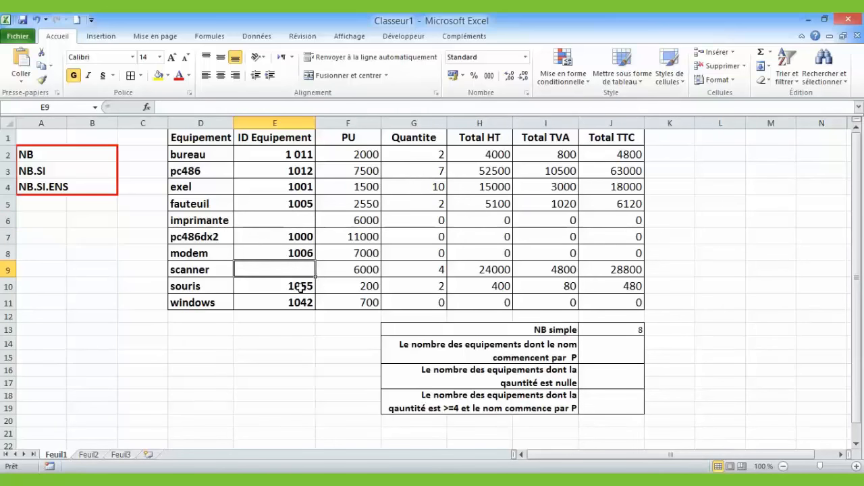
{"action": "left_click", "coordinate": [300, 286]}
{"action": "key", "text": "Delete"}
{"action": "left_click", "coordinate": [333, 284]}
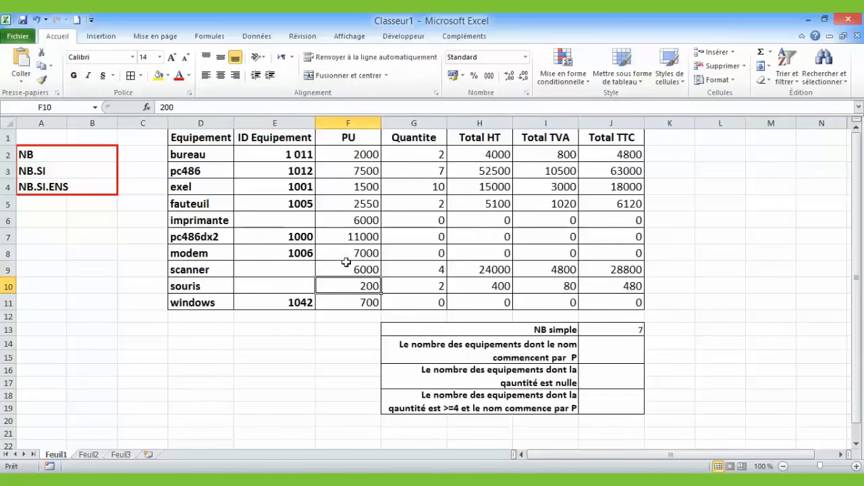
Clear cell J13 and re-enter the NB function there with the range E2:E11
{"action": "left_click", "coordinate": [637, 331]}
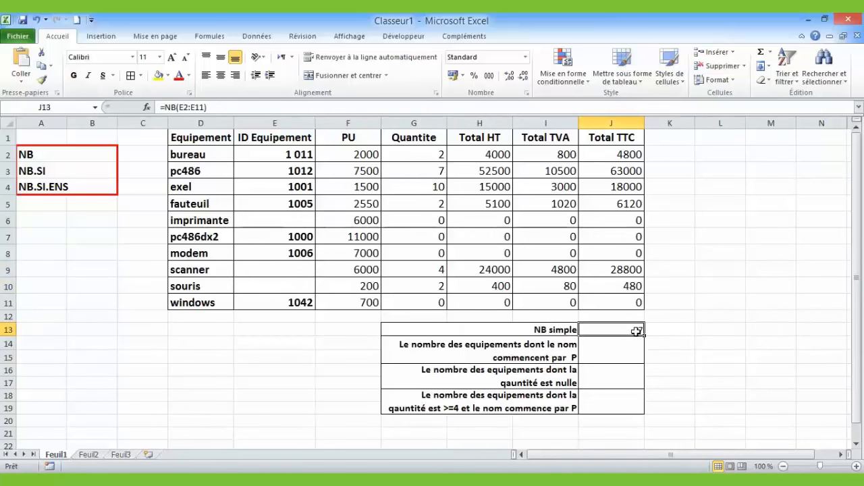
{"action": "key", "text": "Delete"}
{"action": "left_click", "coordinate": [147, 110]}
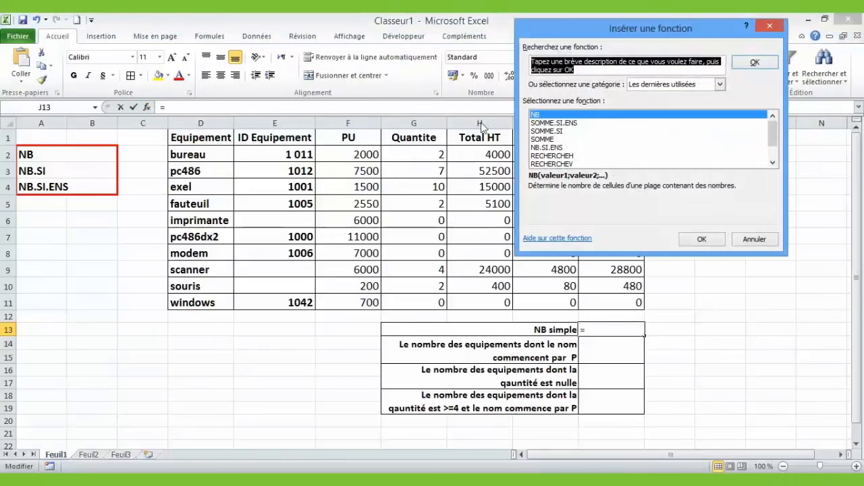
{"action": "left_click", "coordinate": [703, 239]}
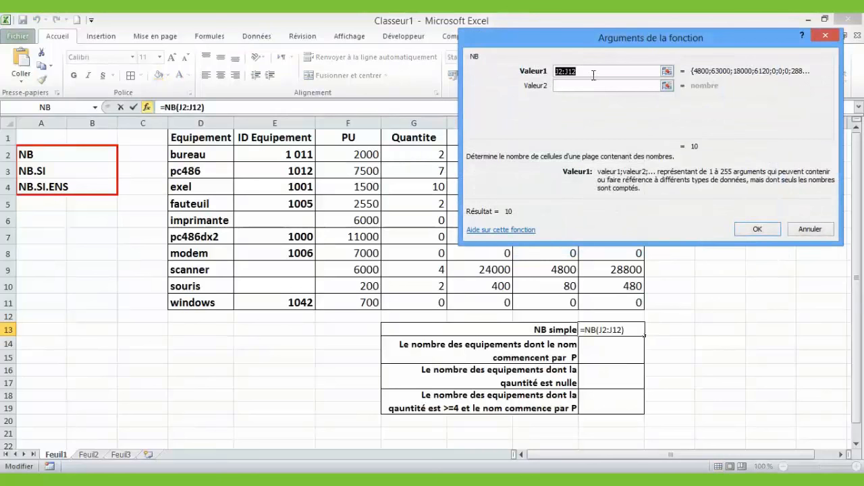
{"action": "left_click_drag", "start_coordinate": [279, 152], "coordinate": [276, 304]}
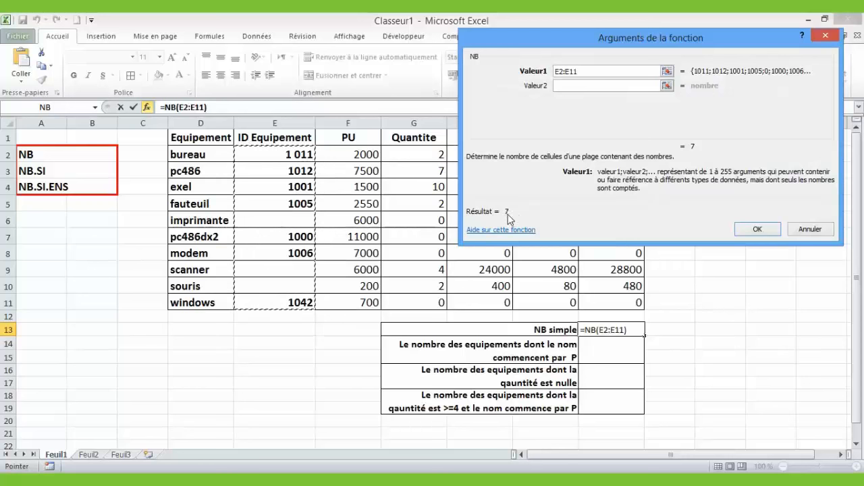
{"action": "left_click", "coordinate": [755, 230]}
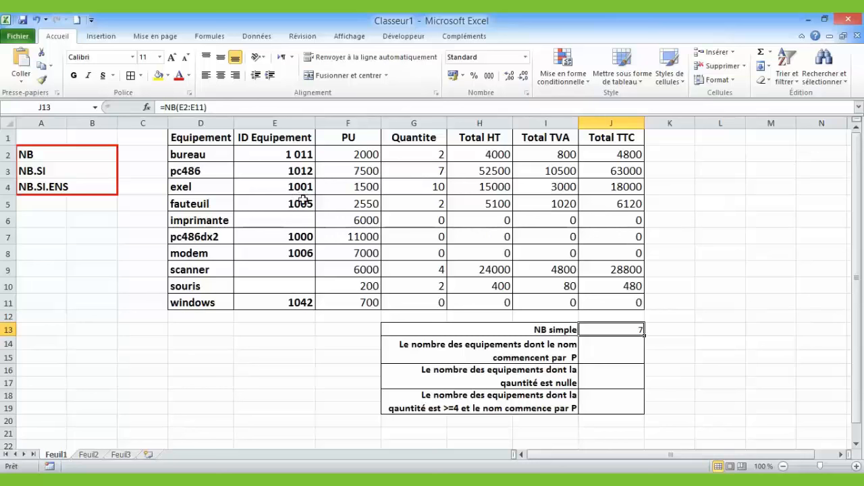
Undo the re-entered NB formula and the deletions of the imprimante, scanner and souris IDs
{"action": "left_click", "coordinate": [295, 223]}
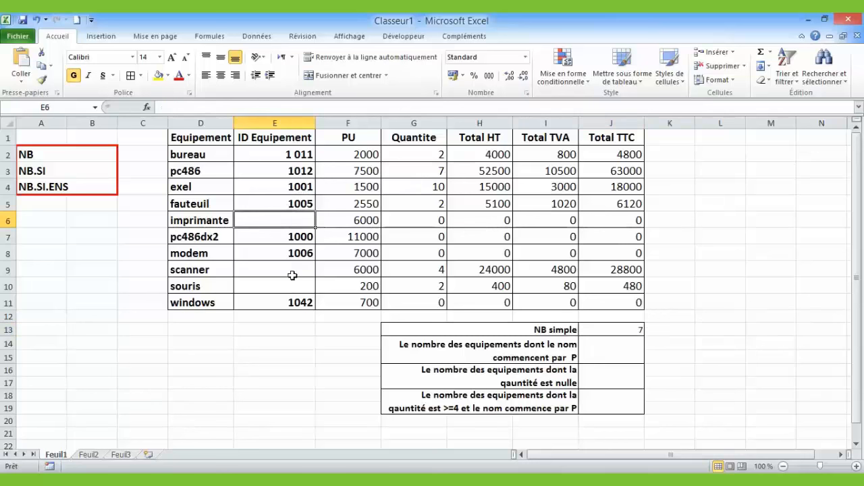
{"action": "left_click", "coordinate": [293, 272]}
{"action": "left_click", "coordinate": [293, 284]}
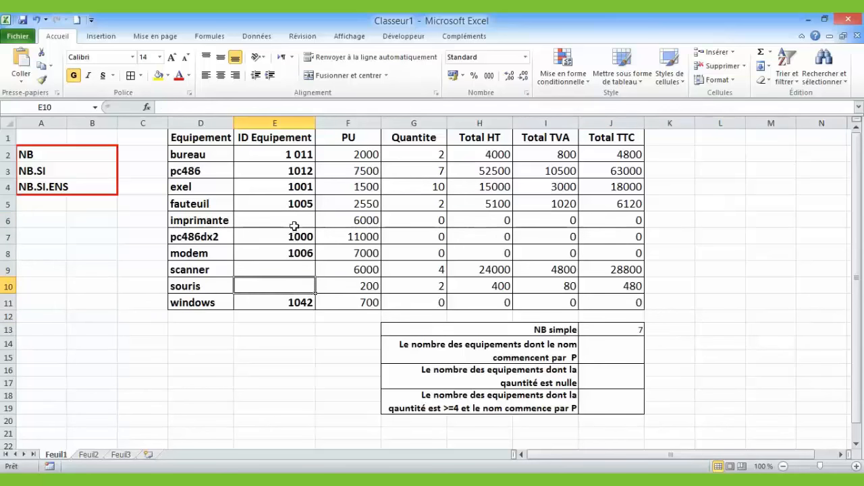
{"action": "left_click", "coordinate": [37, 21]}
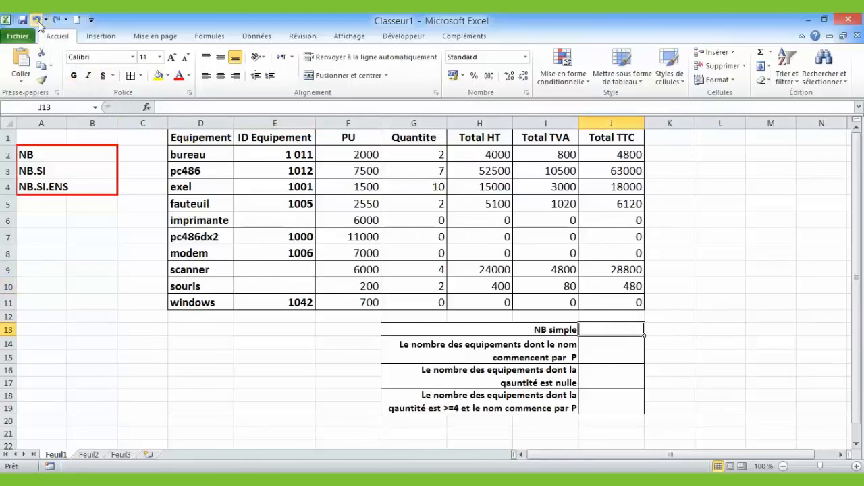
{"action": "left_click", "coordinate": [38, 21]}
{"action": "left_click", "coordinate": [38, 21]}
{"action": "left_click", "coordinate": [38, 21]}
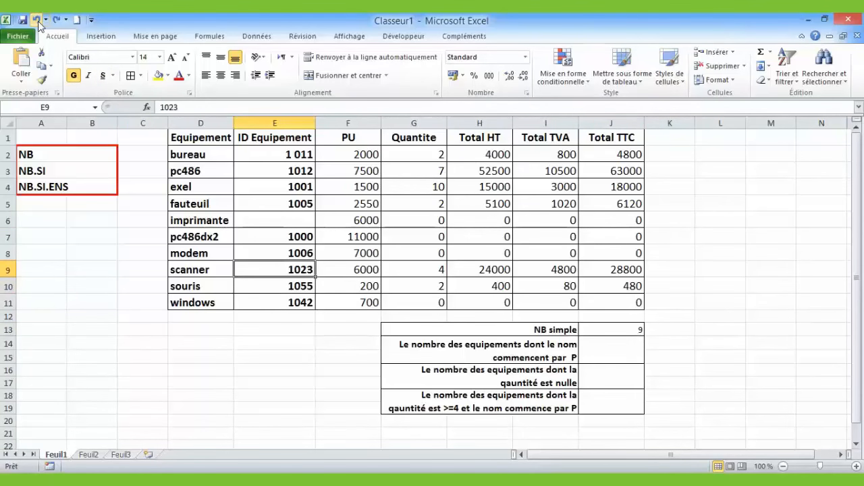
{"action": "left_click", "coordinate": [38, 21]}
{"action": "left_click", "coordinate": [305, 251]}
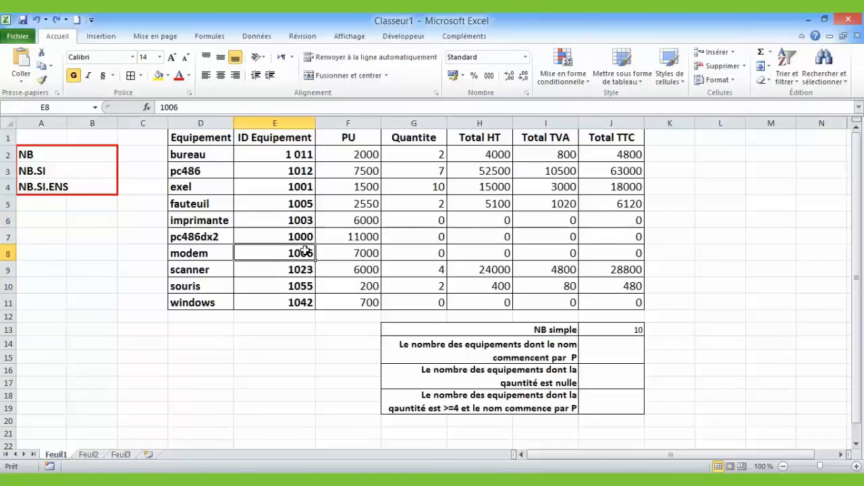
Search for the NB.SI function and insert it in cell J14 for the equipment names starting with P
{"action": "left_click", "coordinate": [614, 351]}
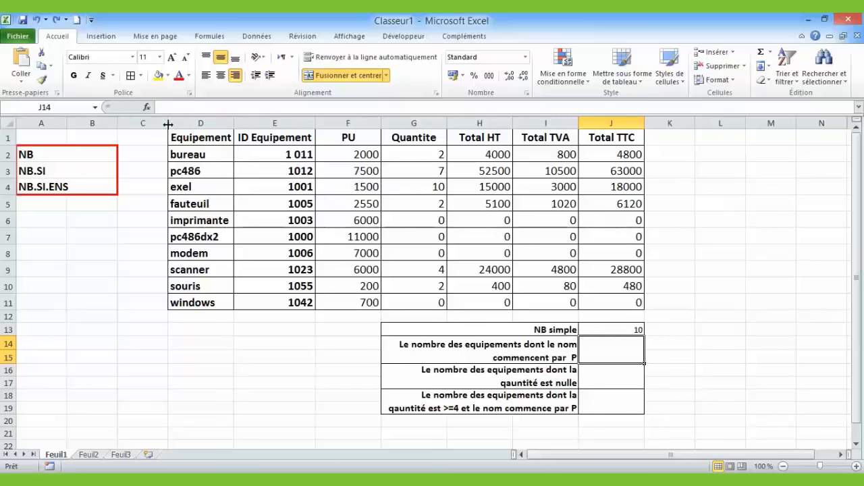
{"action": "left_click", "coordinate": [147, 107]}
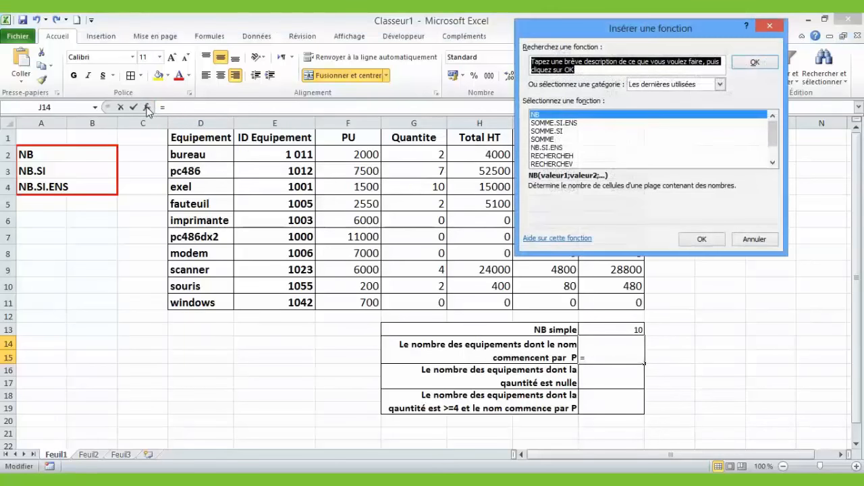
{"action": "left_click", "coordinate": [553, 140]}
{"action": "scroll", "coordinate": [554, 146], "scroll_direction": "down", "scroll_amount": 1}
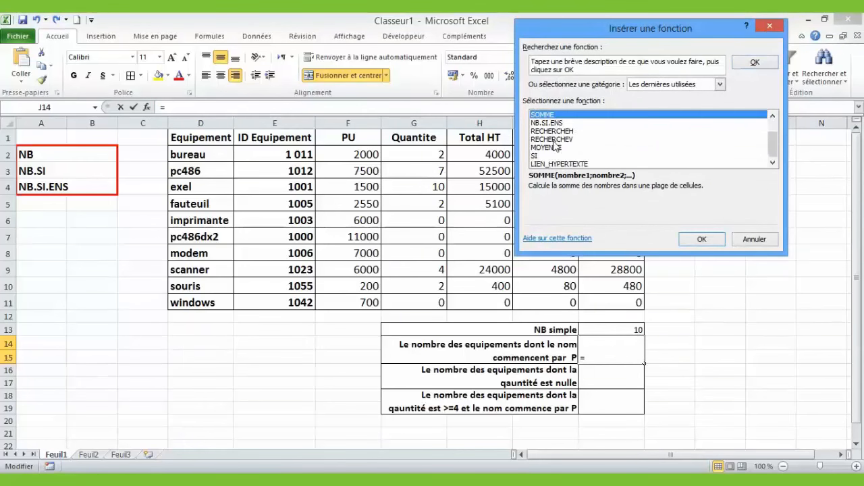
{"action": "scroll", "coordinate": [554, 145], "scroll_direction": "up", "scroll_amount": 1}
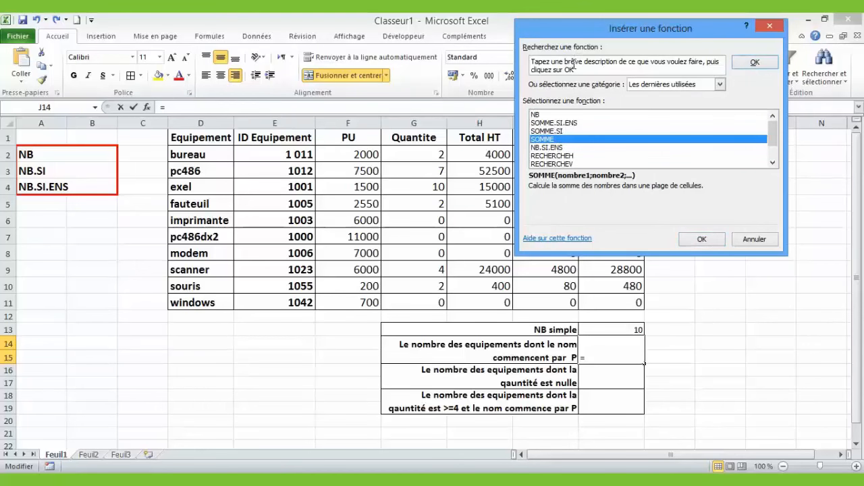
{"action": "left_click", "coordinate": [528, 62]}
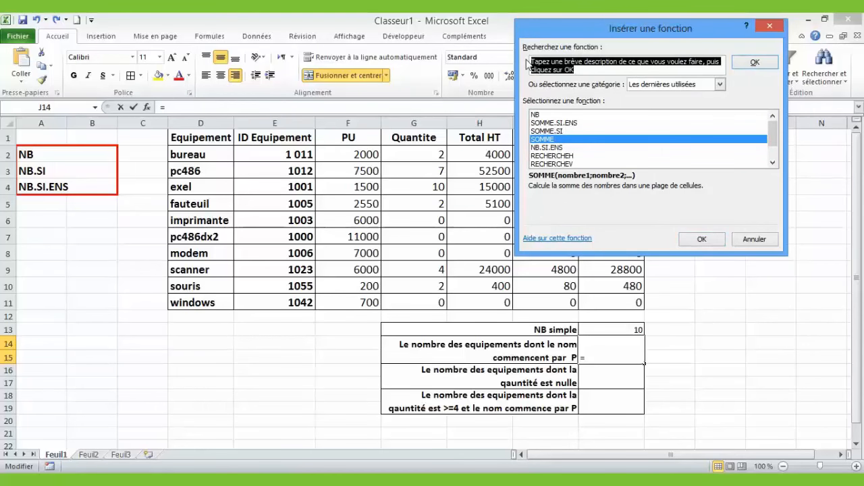
{"action": "type", "text": "nb.si"}
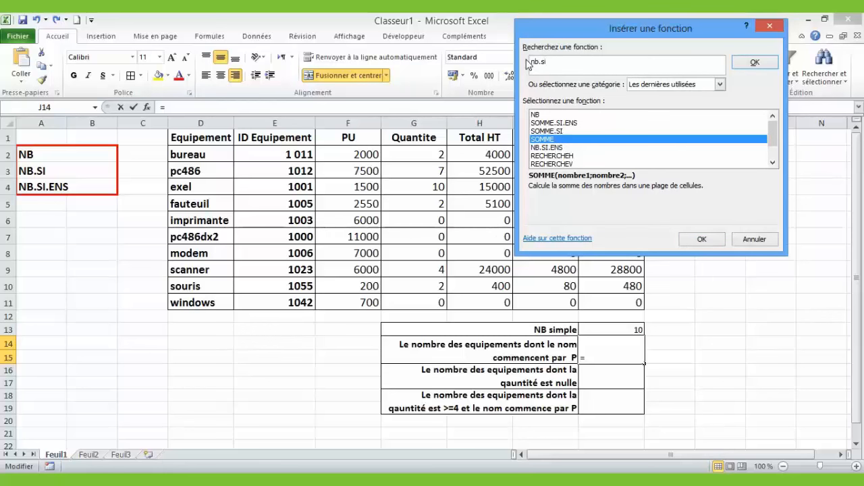
{"action": "left_click", "coordinate": [755, 62]}
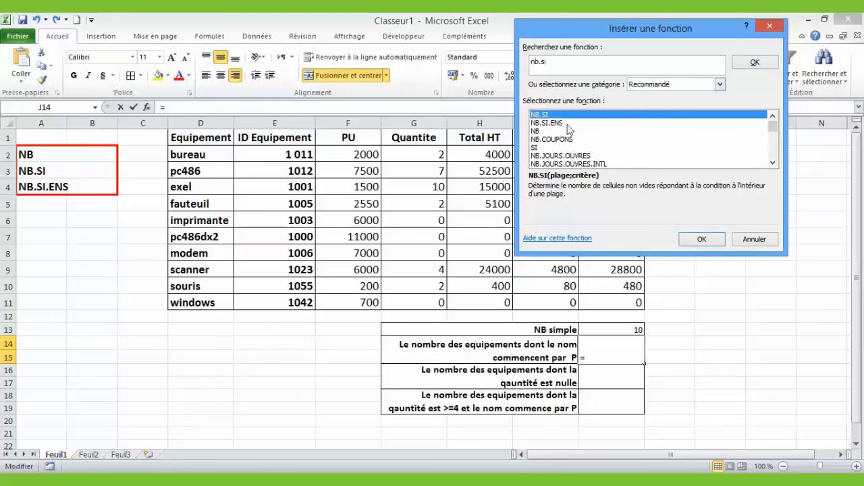
{"action": "left_click", "coordinate": [701, 241]}
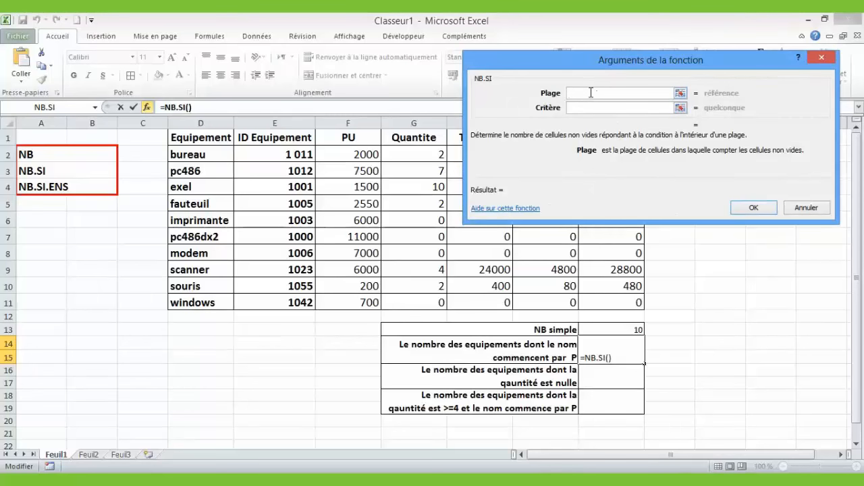
Complete the NB.SI formula in J14 with the range D2:D11 and the criterion p*
{"action": "left_click", "coordinate": [587, 107]}
{"action": "left_click", "coordinate": [583, 96]}
{"action": "left_click_drag", "start_coordinate": [216, 155], "coordinate": [210, 305]}
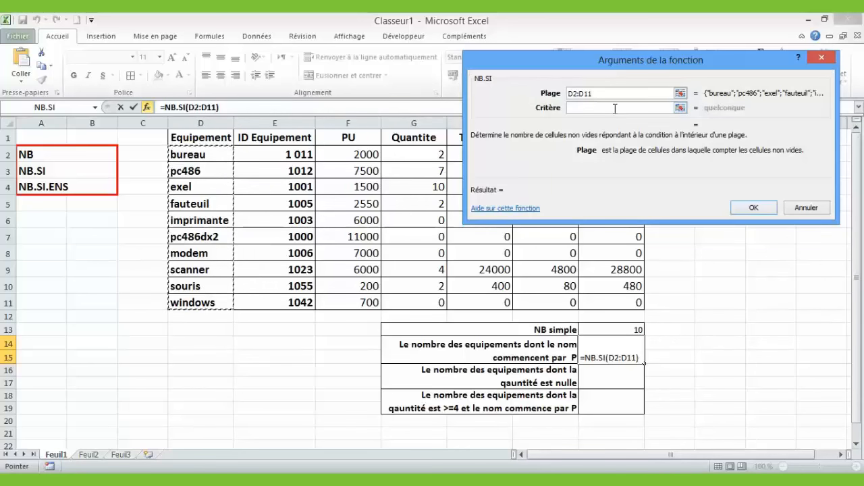
{"action": "left_click", "coordinate": [615, 109]}
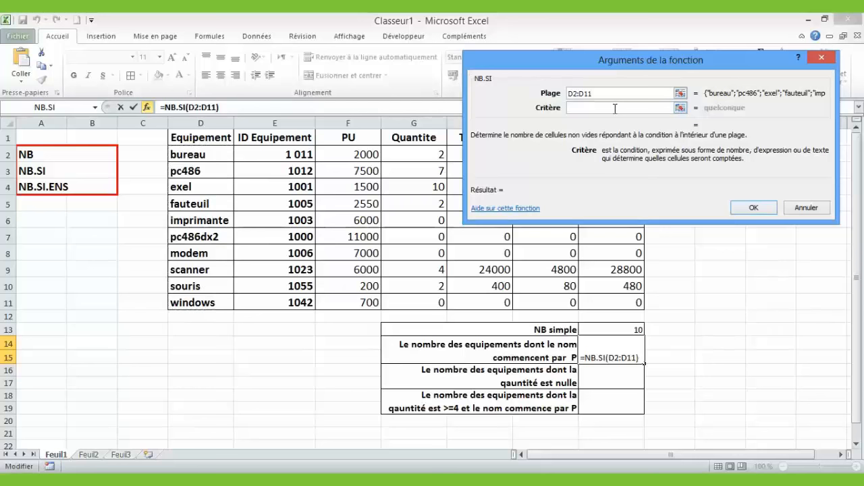
{"action": "type", "text": "p"}
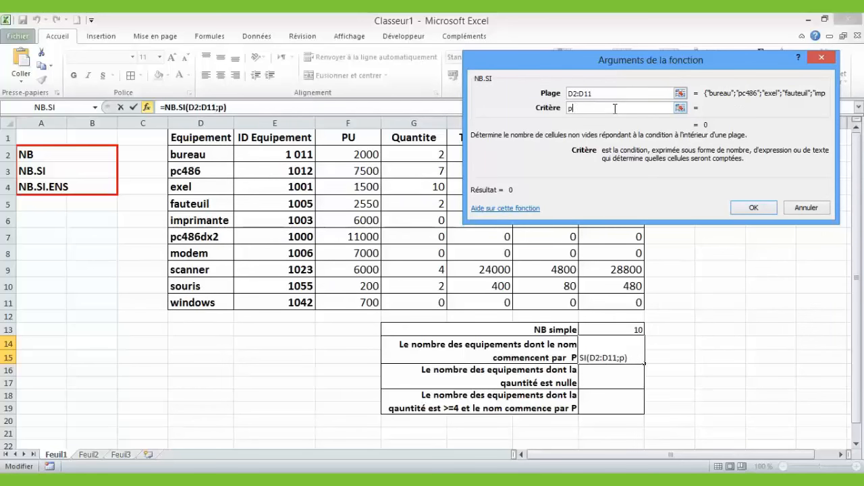
{"action": "type", "text": "*"}
{"action": "left_click", "coordinate": [600, 93]}
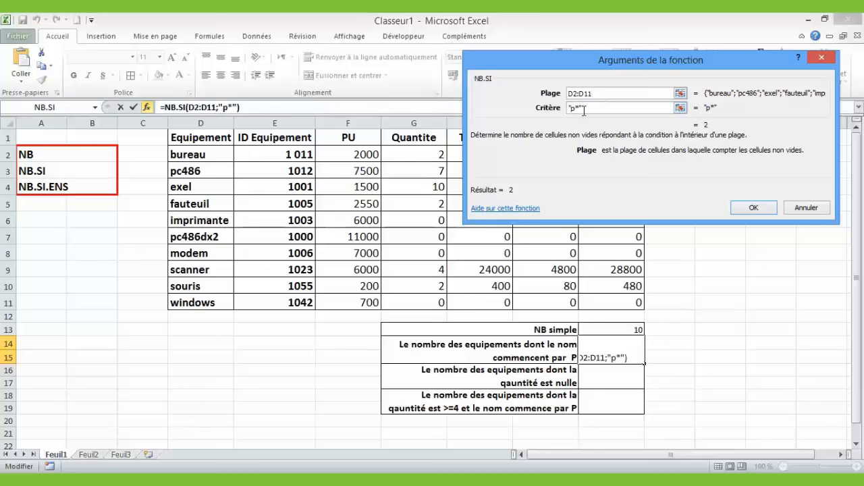
{"action": "left_click", "coordinate": [753, 208]}
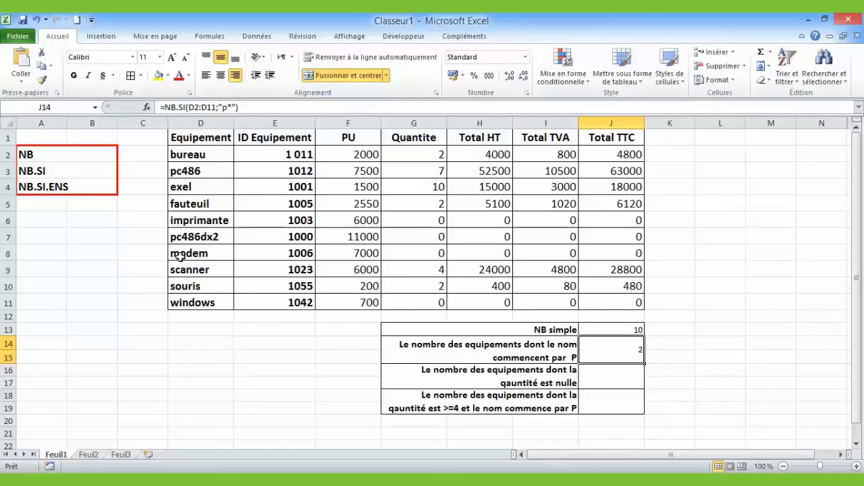
{"action": "left_click", "coordinate": [180, 171]}
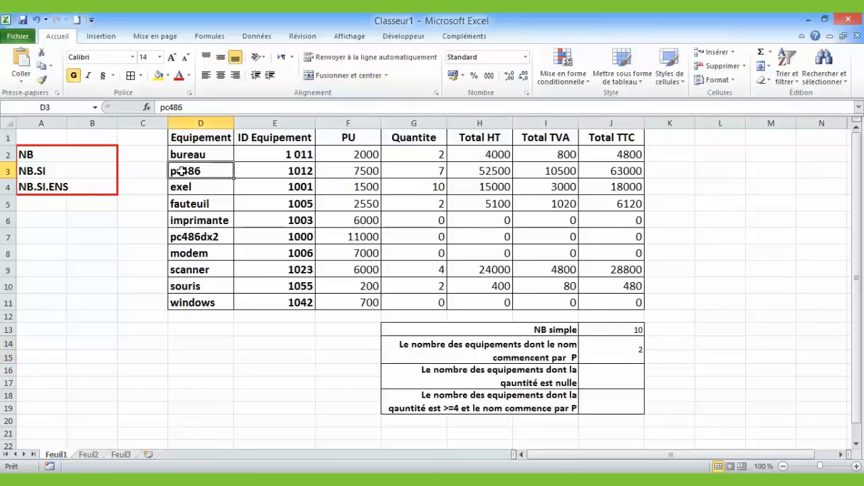
{"action": "left_click", "coordinate": [182, 238]}
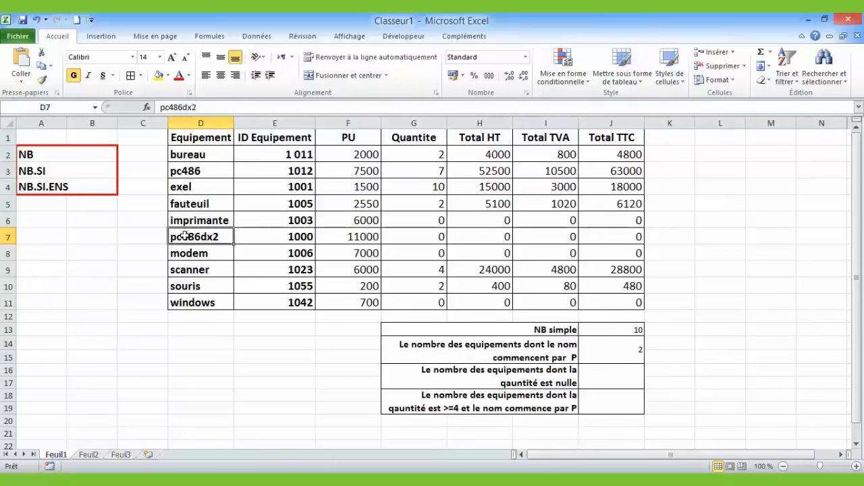
Count the equipment with zero quantity in cell J16 using NB.SI with the range G2:G11 and the criterion 0
{"action": "left_click", "coordinate": [604, 381]}
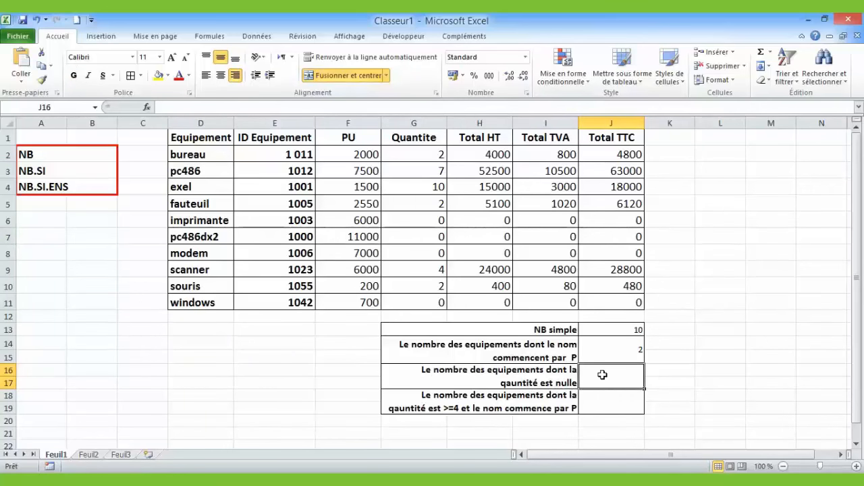
{"action": "left_click", "coordinate": [147, 108]}
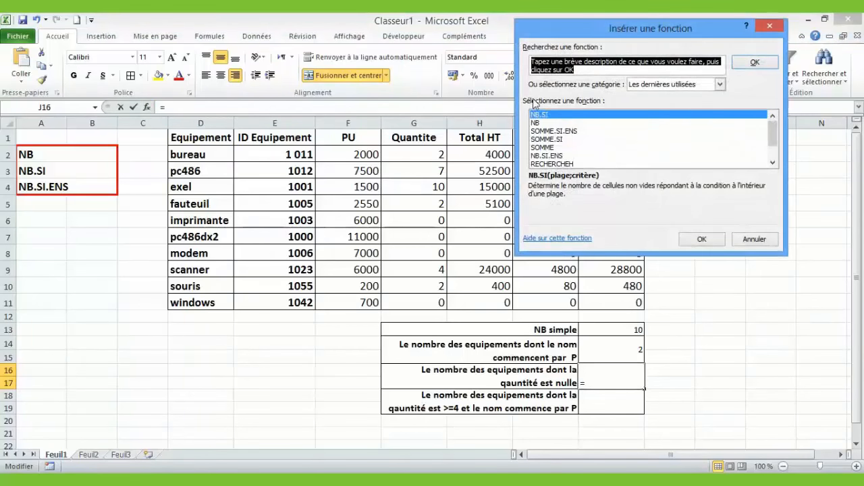
{"action": "left_click", "coordinate": [706, 239]}
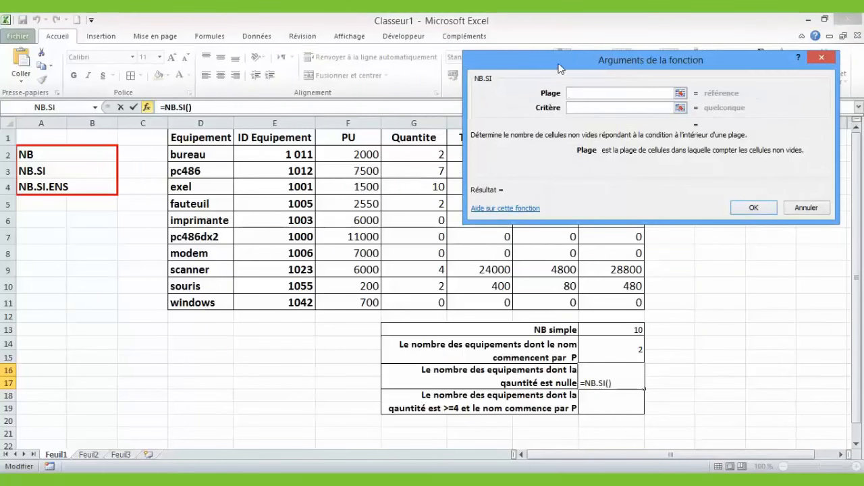
{"action": "left_click_drag", "start_coordinate": [520, 95], "coordinate": [549, 79]}
{"action": "left_click_drag", "start_coordinate": [420, 153], "coordinate": [426, 293]}
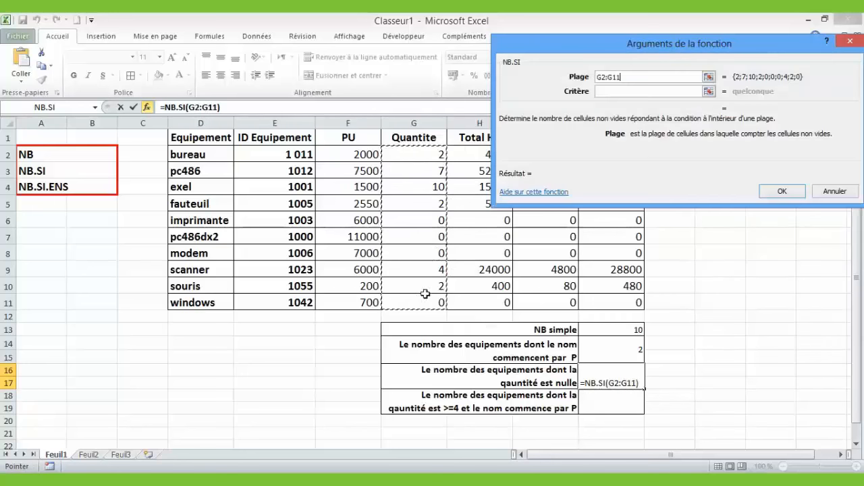
{"action": "left_click", "coordinate": [604, 91]}
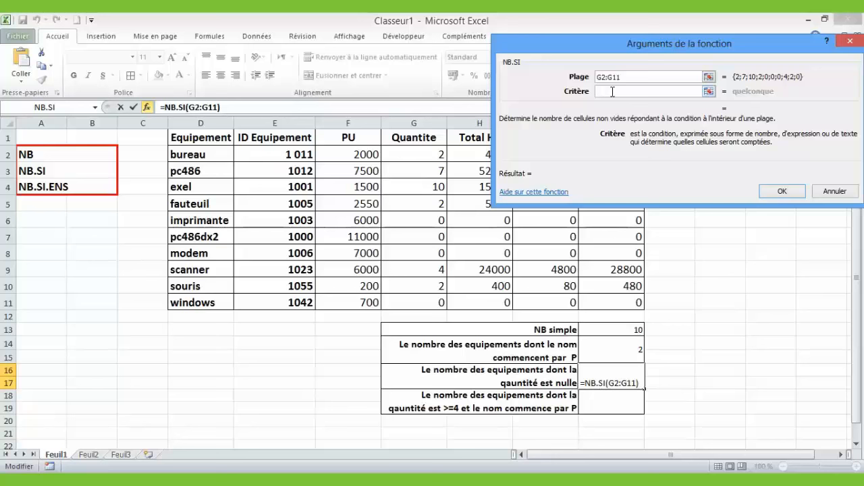
{"action": "type", "text": "0"}
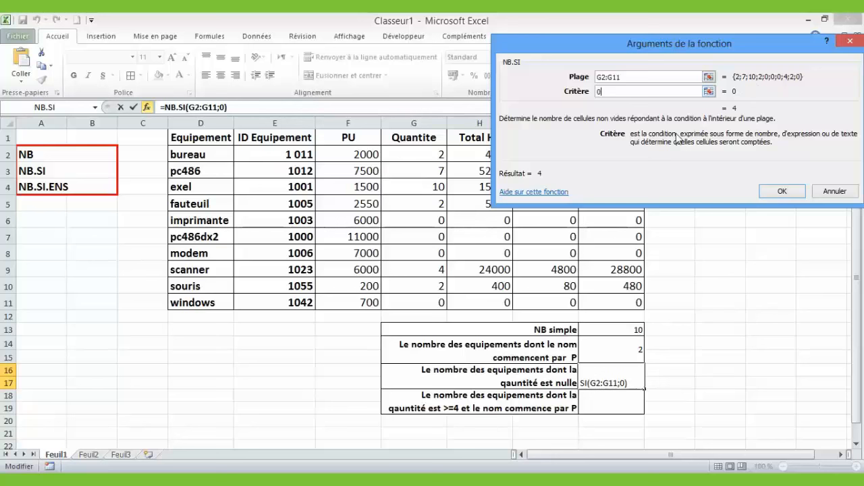
{"action": "left_click", "coordinate": [780, 193]}
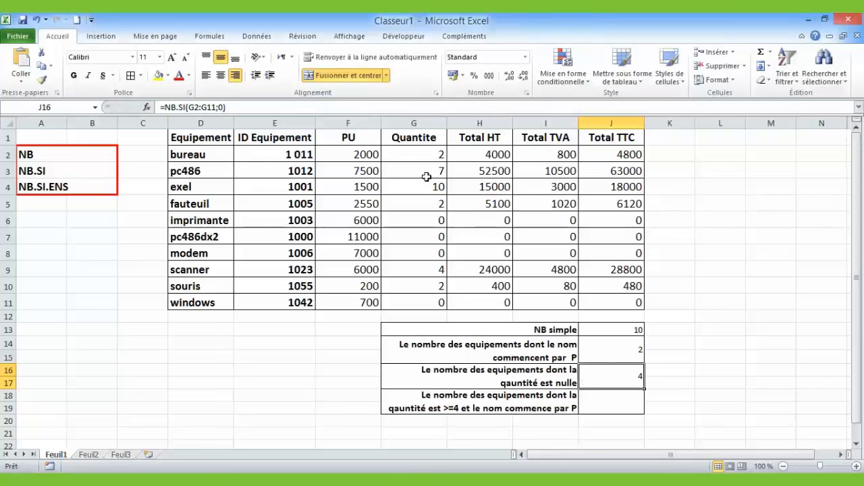
{"action": "left_click_drag", "start_coordinate": [425, 154], "coordinate": [422, 297]}
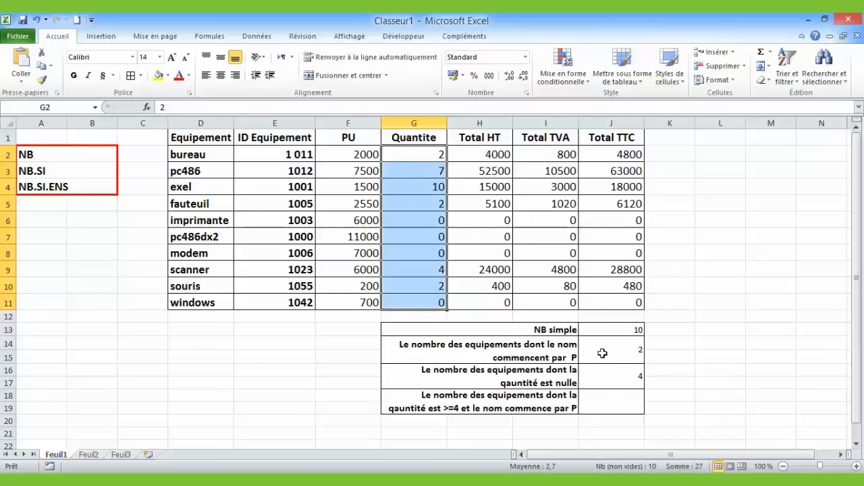
Insert the NB.SI.ENS function in cell J18 for the equipment with quantity >=4 and a name starting with P
{"action": "left_click", "coordinate": [608, 403]}
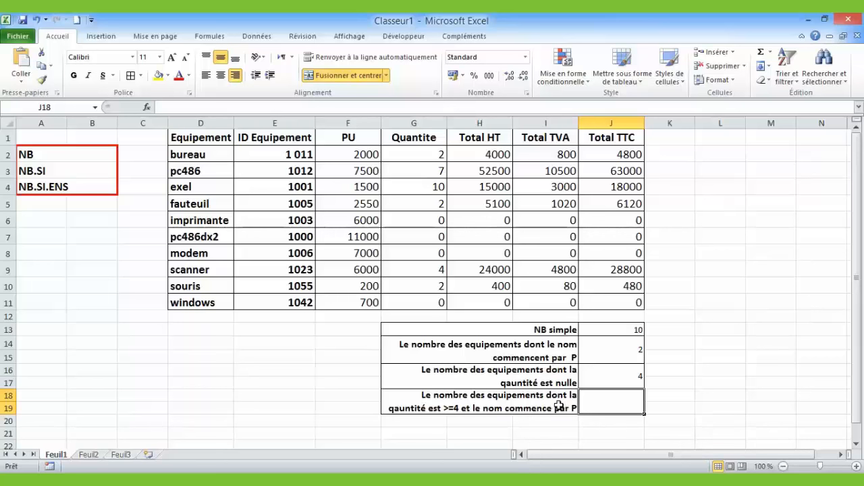
{"action": "left_click", "coordinate": [146, 108]}
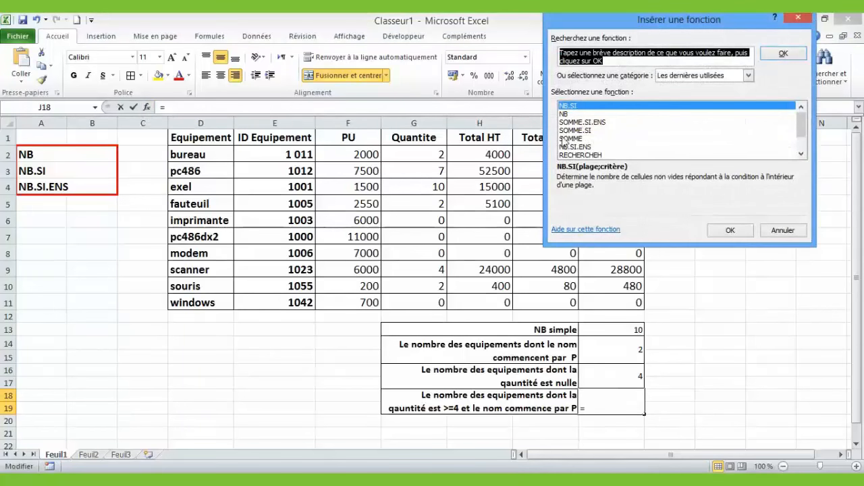
{"action": "left_click", "coordinate": [590, 139]}
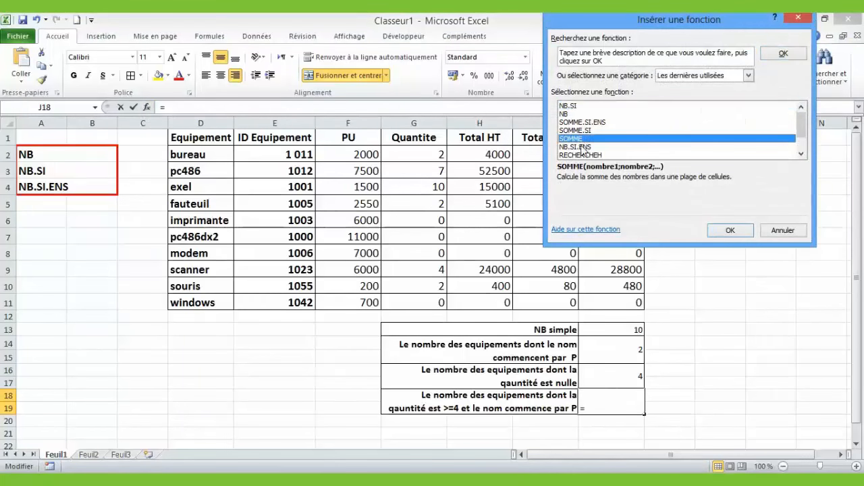
{"action": "left_click", "coordinate": [582, 147]}
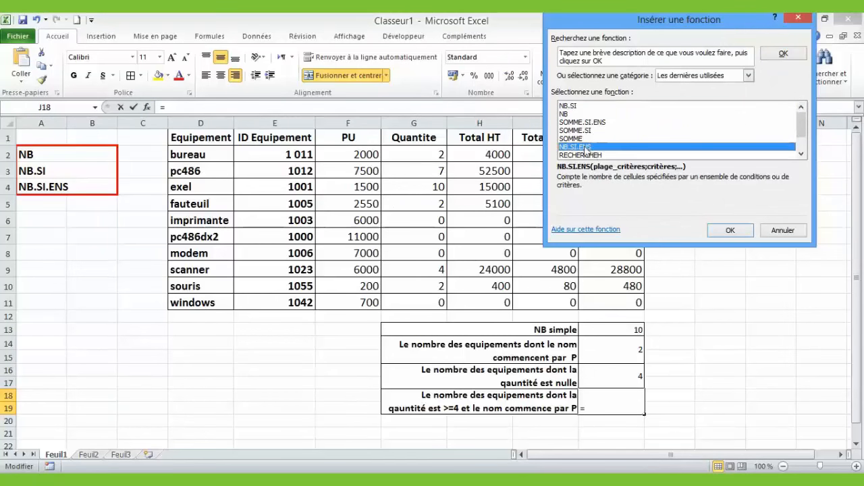
{"action": "left_click", "coordinate": [729, 231]}
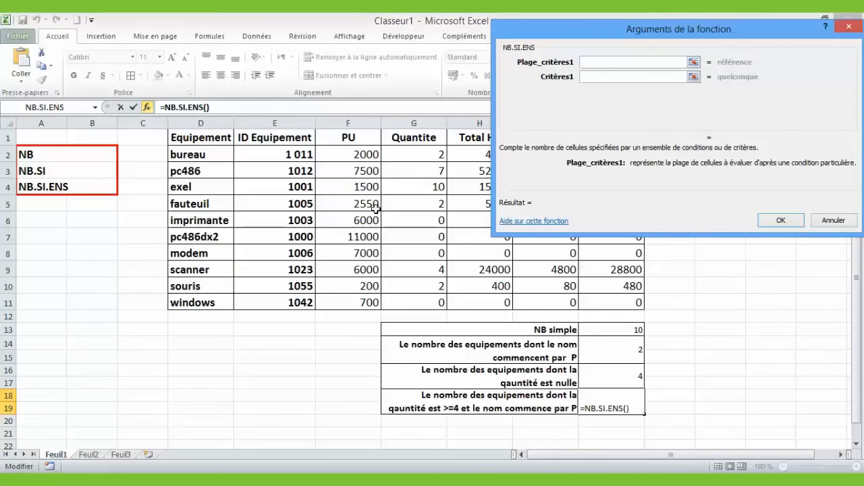
Set the first NB.SI.ENS condition to the range G2:G11 with the criterion >=4
{"action": "left_click_drag", "start_coordinate": [399, 152], "coordinate": [407, 297]}
{"action": "left_click", "coordinate": [591, 76]}
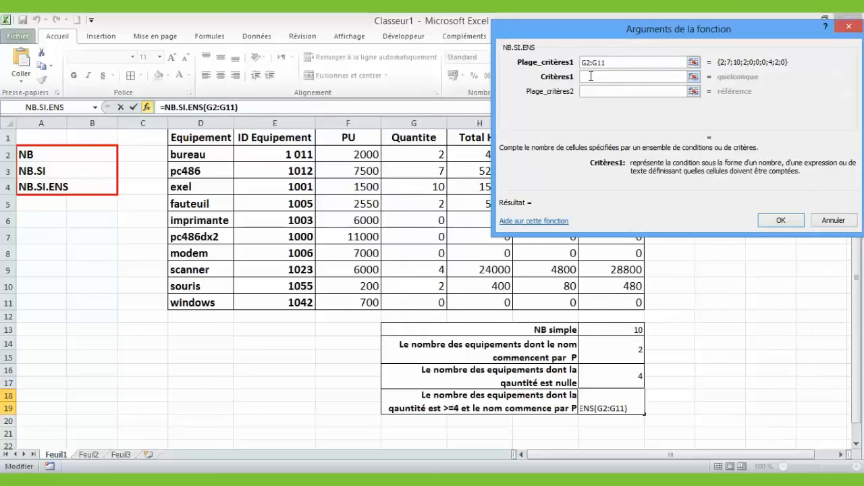
{"action": "type", "text": ">="}
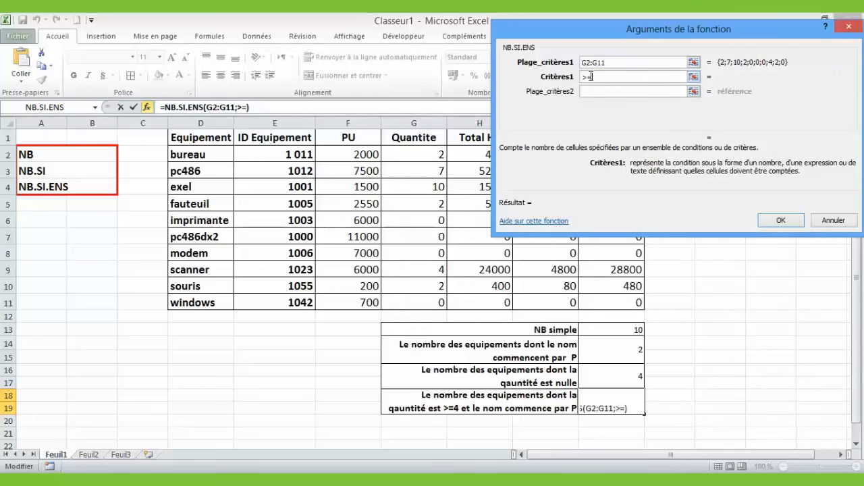
{"action": "type", "text": "4"}
Add the second NB.SI.ENS condition with the range D2:D11 and the criterion P*, and validate the formula
{"action": "left_click", "coordinate": [592, 91]}
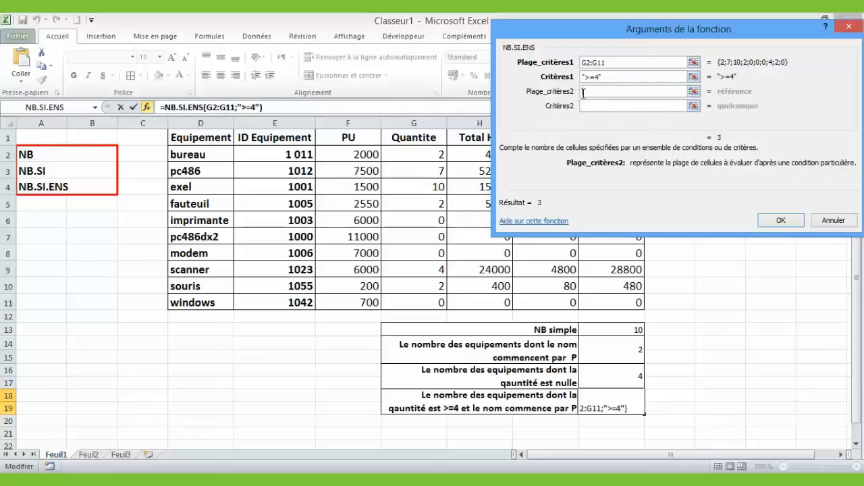
{"action": "left_click", "coordinate": [591, 106]}
{"action": "left_click", "coordinate": [590, 90]}
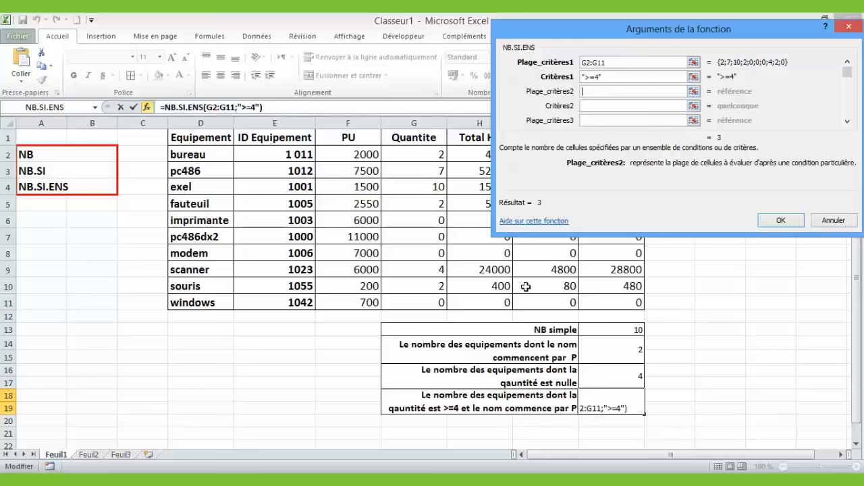
{"action": "left_click_drag", "start_coordinate": [190, 148], "coordinate": [194, 302]}
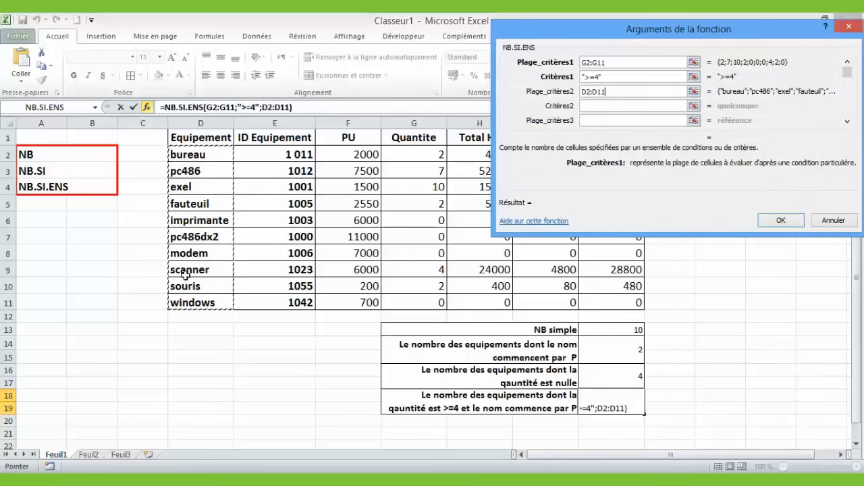
{"action": "left_click", "coordinate": [601, 106]}
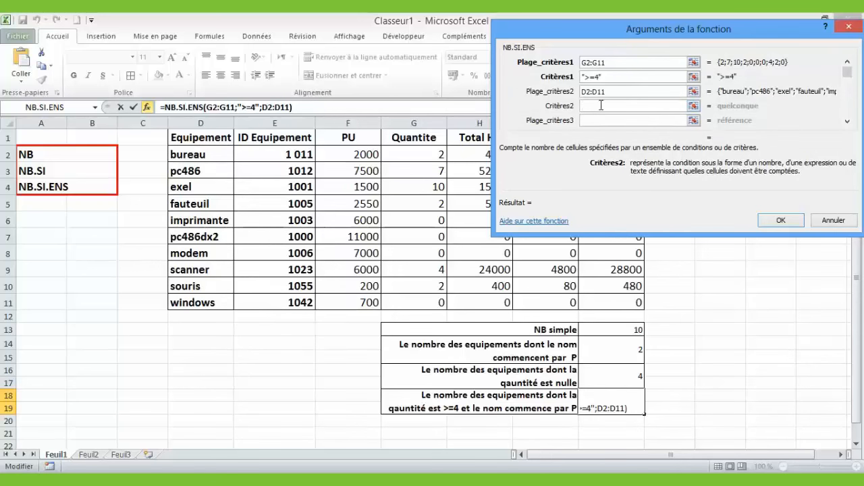
{"action": "type", "text": "P"}
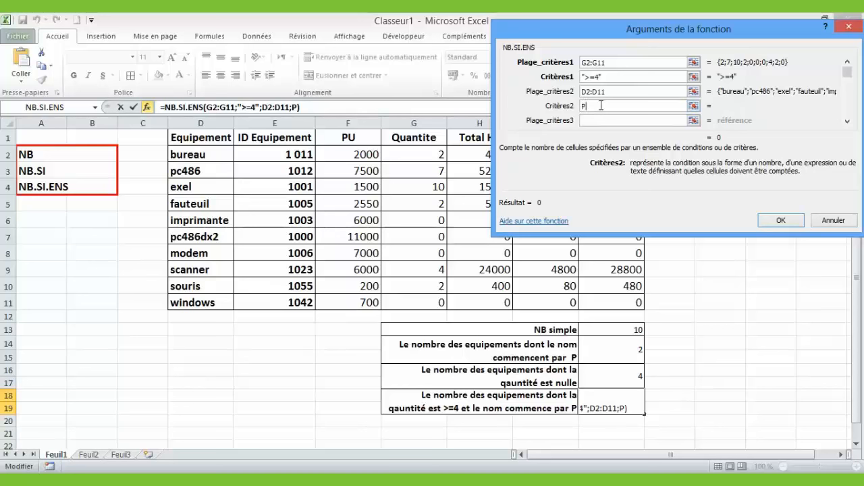
{"action": "type", "text": "*"}
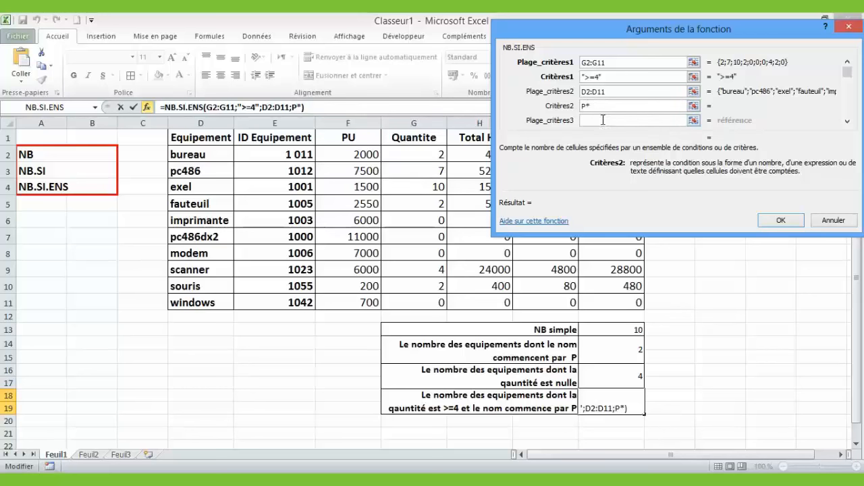
{"action": "left_click", "coordinate": [603, 120]}
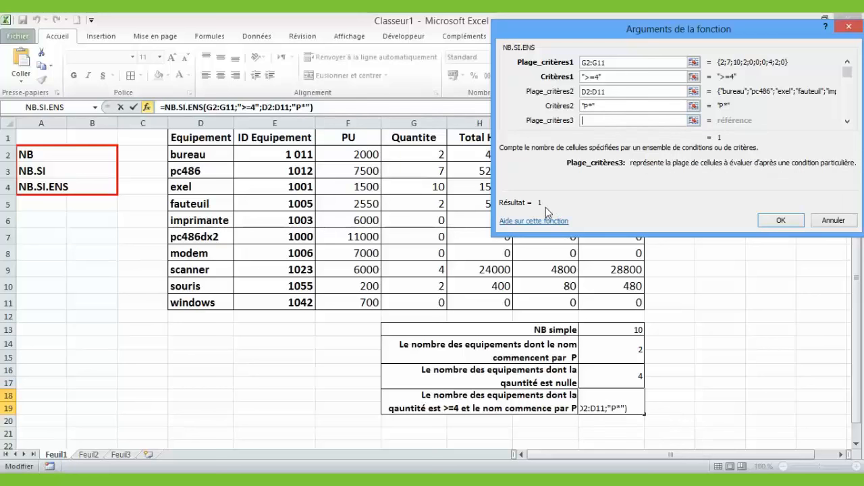
{"action": "left_click", "coordinate": [774, 221]}
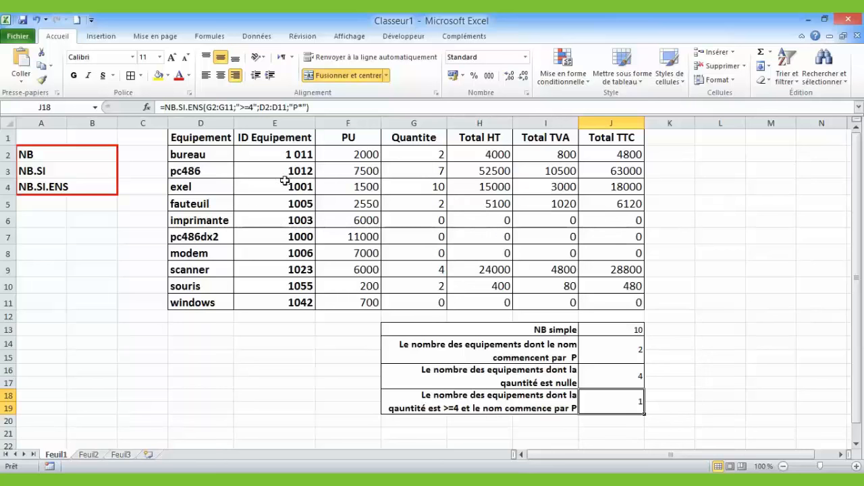
{"action": "left_click", "coordinate": [179, 171]}
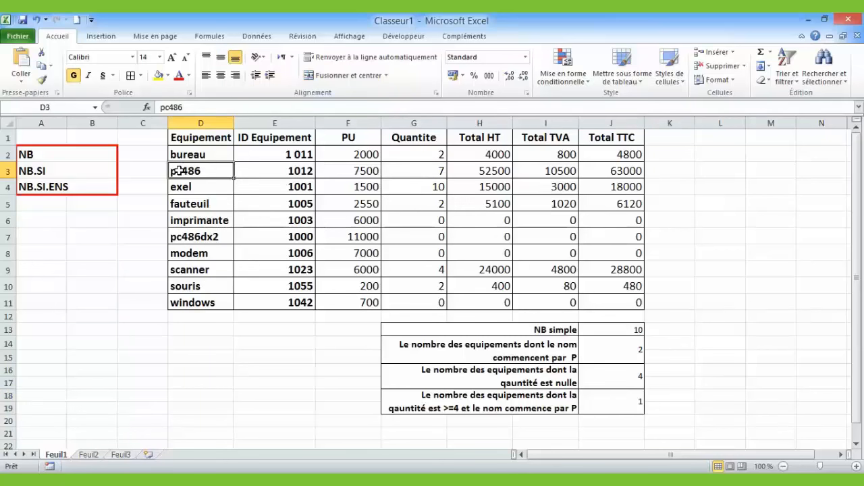